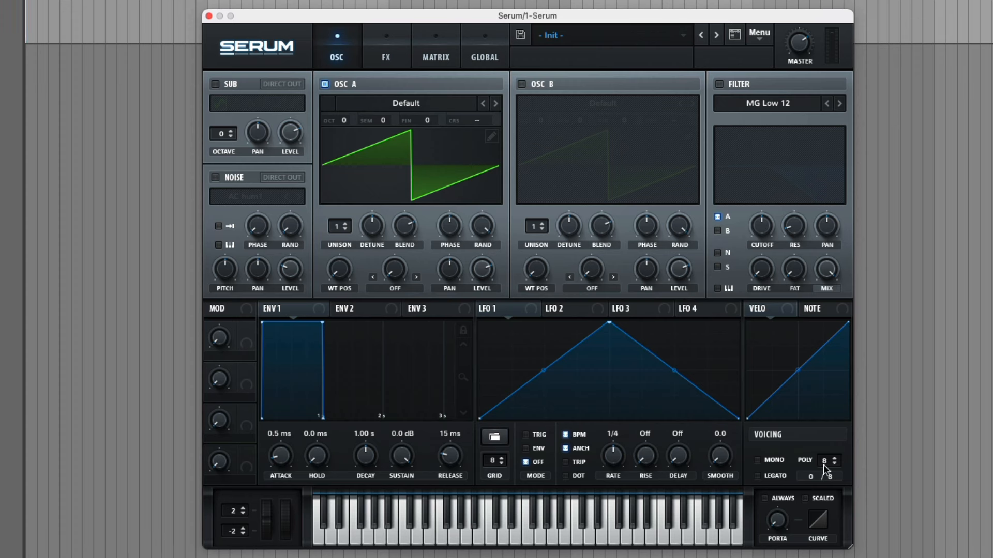
- Set the polyphony to 32 voices and give Envelope 1 a 583 ms attack and a 575 ms release
drag(823, 461, 819, 340)
mouse_move(279, 456)
drag(278, 456, 288, 414)
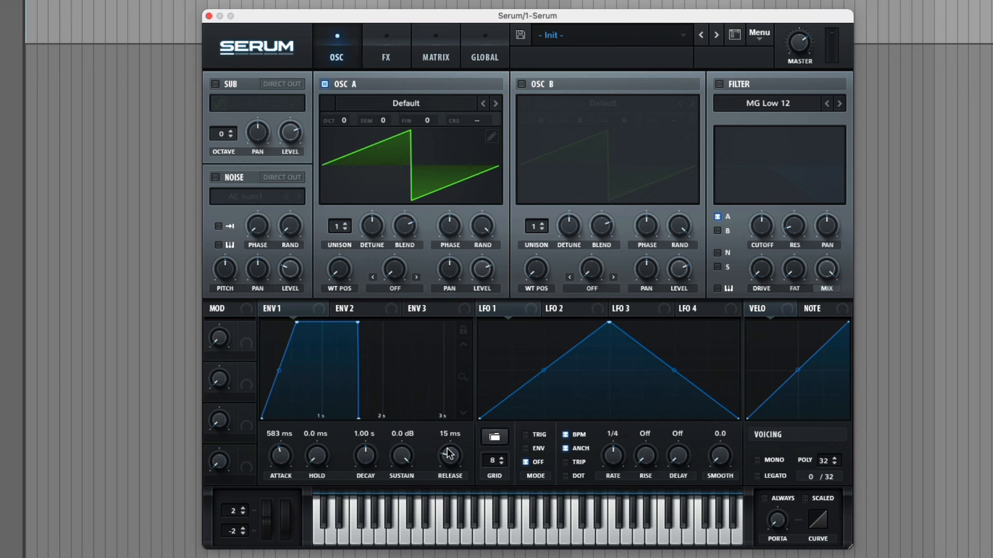
drag(449, 455, 445, 414)
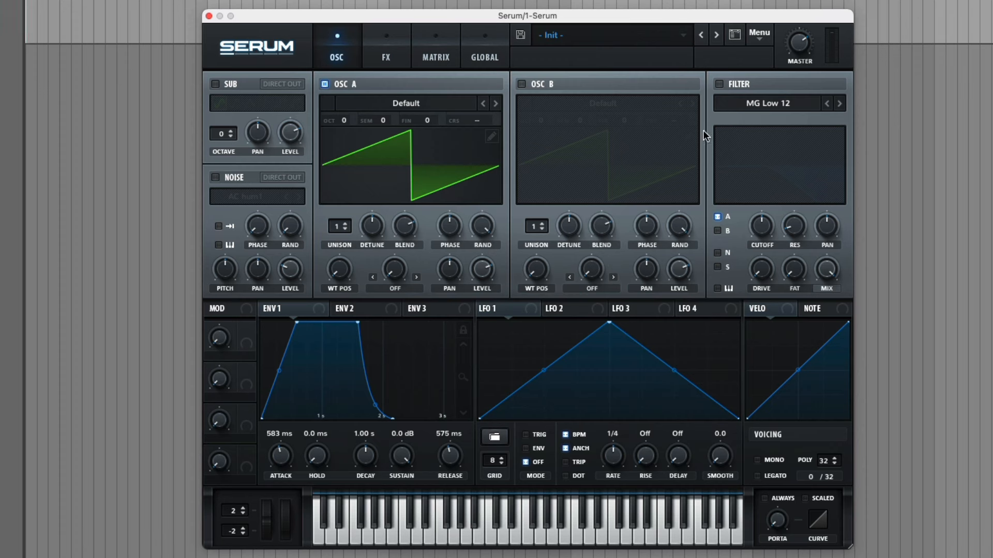
- Enable the MG Low 12 filter with key tracking and assign Envelope 2 to modulate its cutoff
click(719, 84)
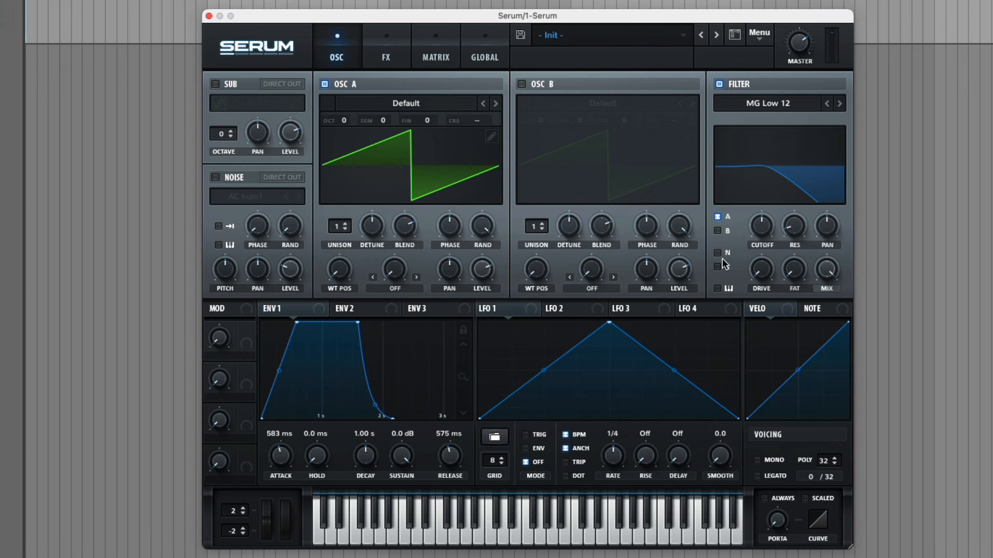
click(718, 289)
click(361, 311)
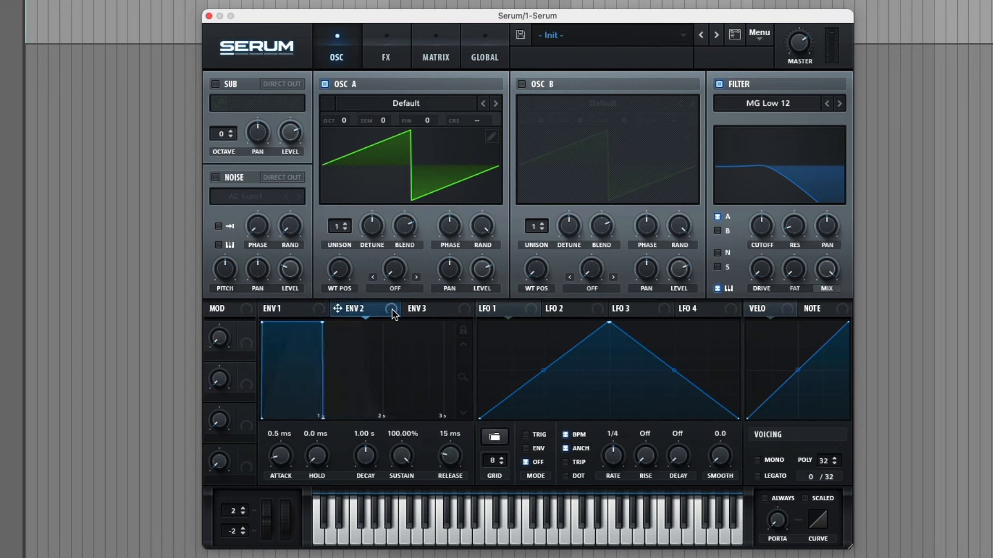
drag(392, 309, 762, 230)
- Shape Envelope 2 with a 623 ms attack, 4.47 s decay, 2.30% sustain and 1.12 s release
drag(298, 450, 294, 414)
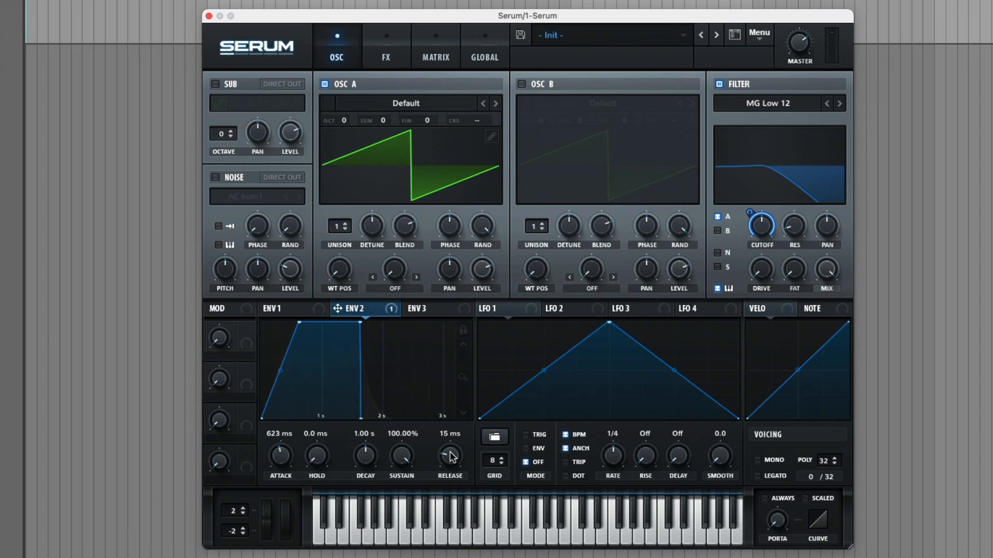
drag(450, 456, 442, 395)
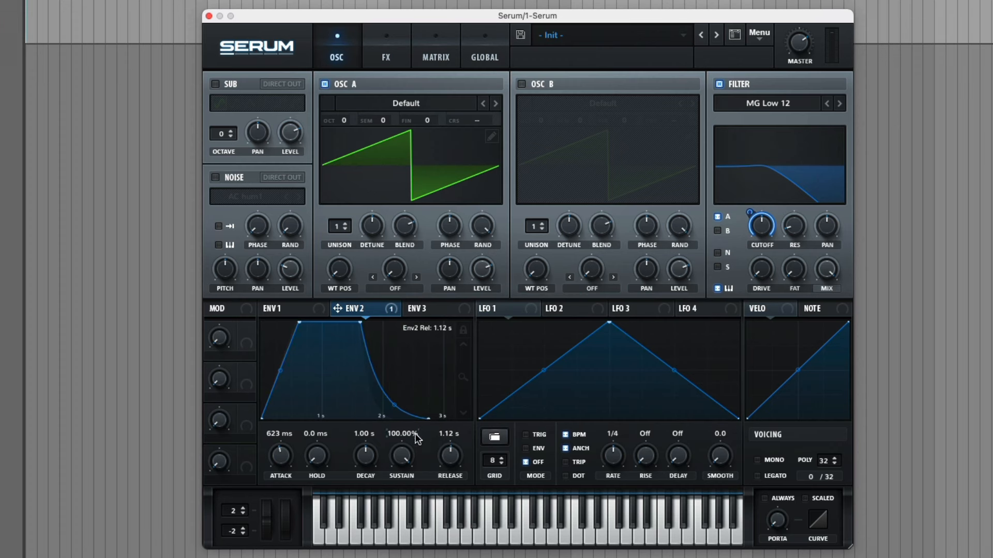
drag(414, 439, 377, 519)
drag(366, 458, 369, 434)
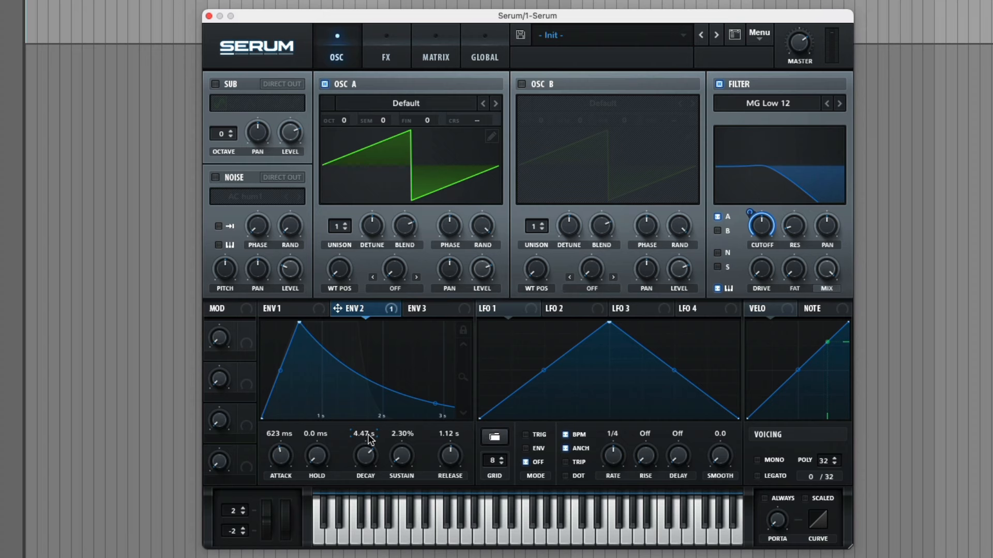
- Raise the filter resonance, then set oscillator A to 7 unison voices with slightly less detune
drag(791, 228, 793, 187)
drag(336, 230, 343, 158)
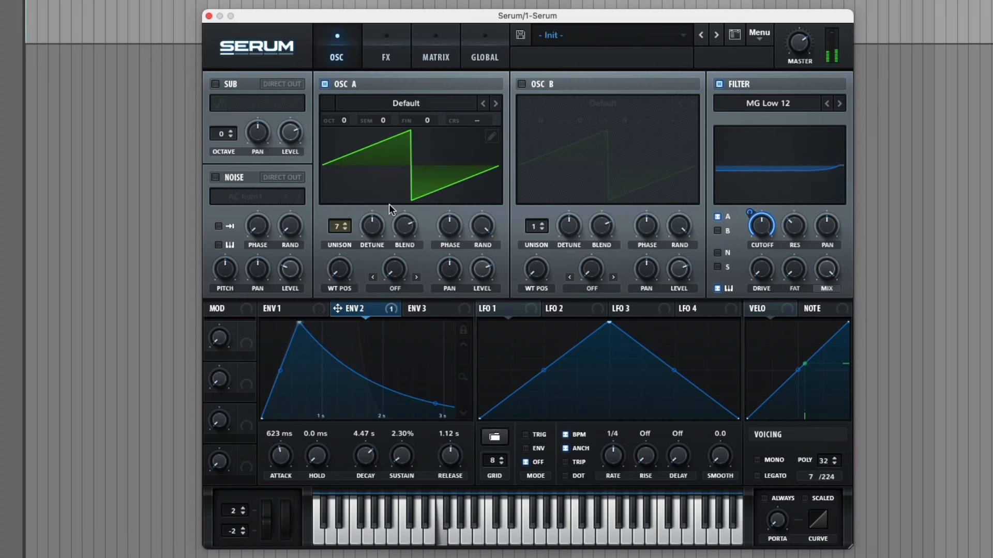
drag(373, 227, 365, 251)
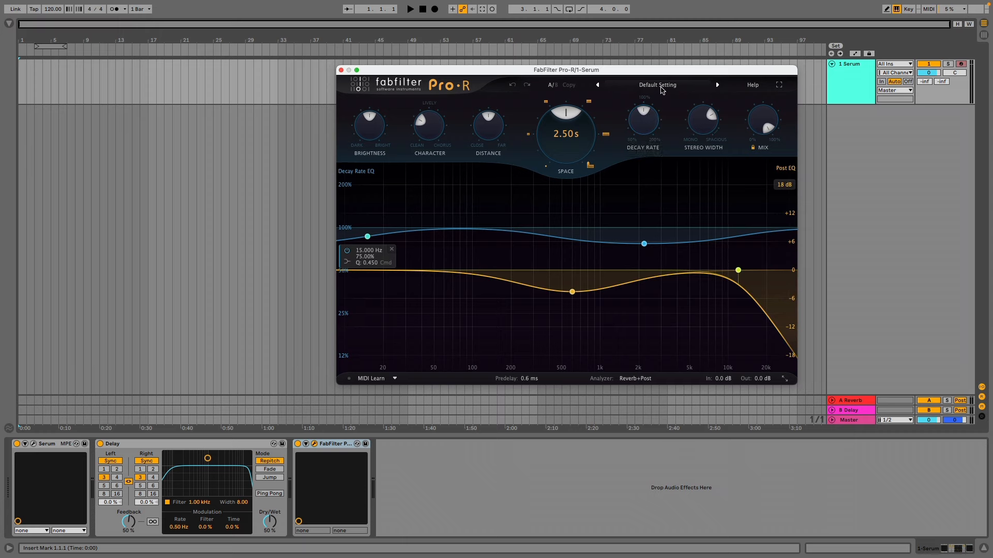
- Load the Medium Hall 2 preset in the Pro-R reverb and lower its mix
click(661, 86)
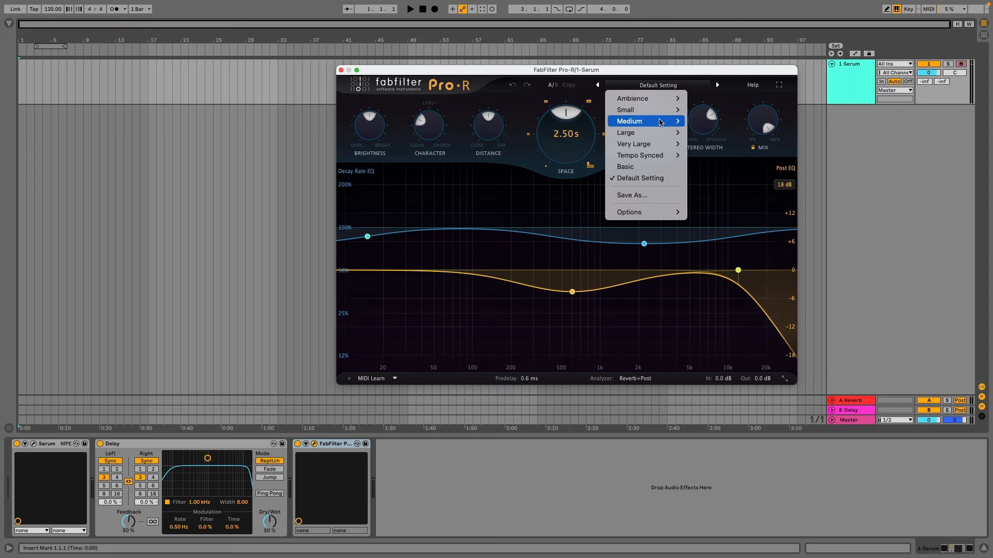
mouse_move(661, 124)
click(718, 269)
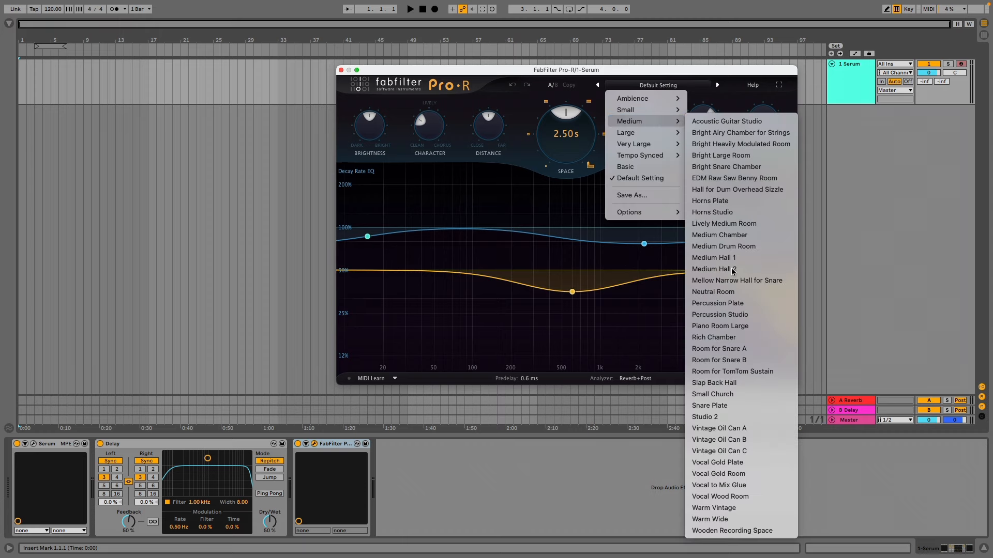
drag(760, 164, 755, 358)
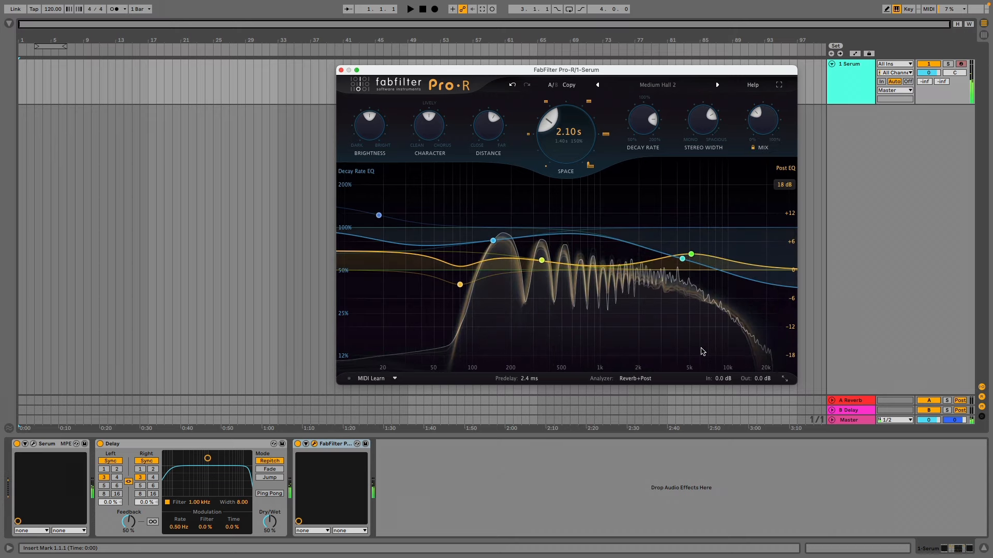
- Configure the Delay with 31% dry/wet, a sync value of 4, Ping Pong on and Jump mode, and adjust its filter
drag(269, 522, 270, 535)
click(153, 477)
click(270, 493)
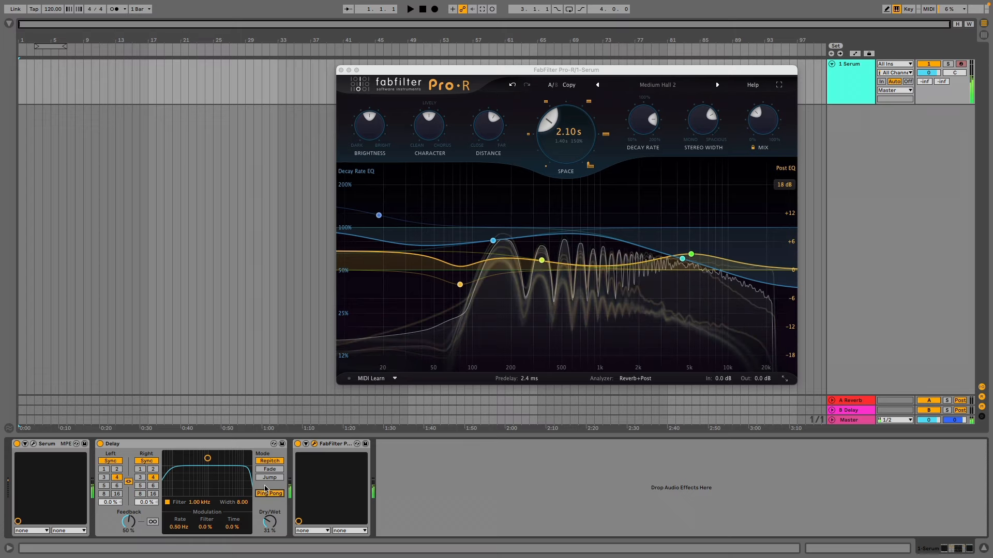
click(270, 477)
drag(208, 458, 213, 470)
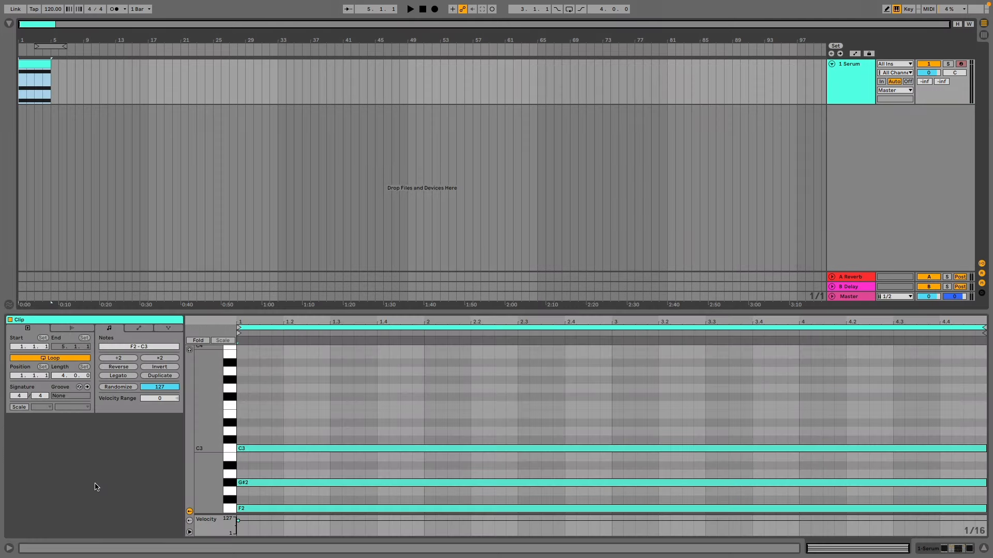
- Play the F2, G#2, C3 chord, extend it with a copy of the C3 note at D#3, and audition it
key(space)
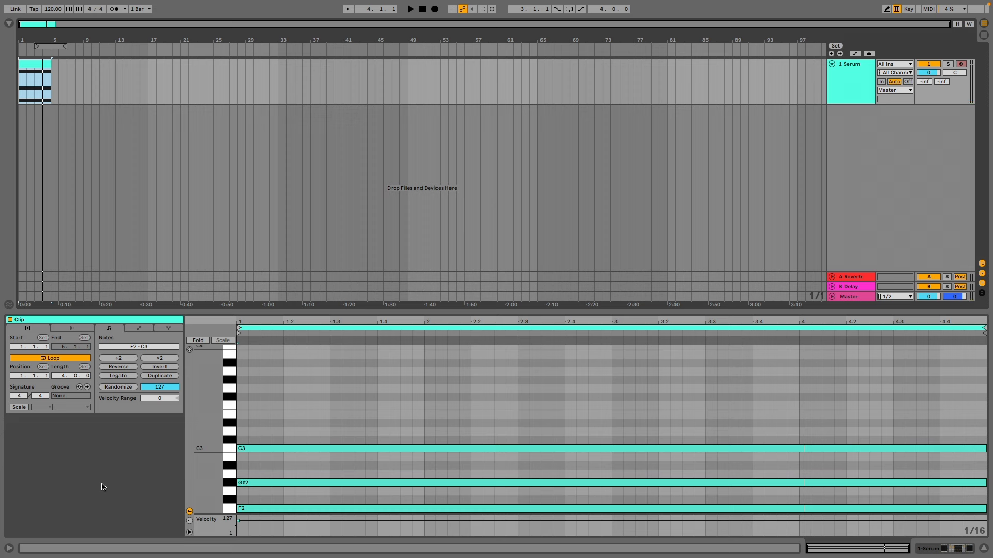
drag(248, 448, 250, 426)
key(space)
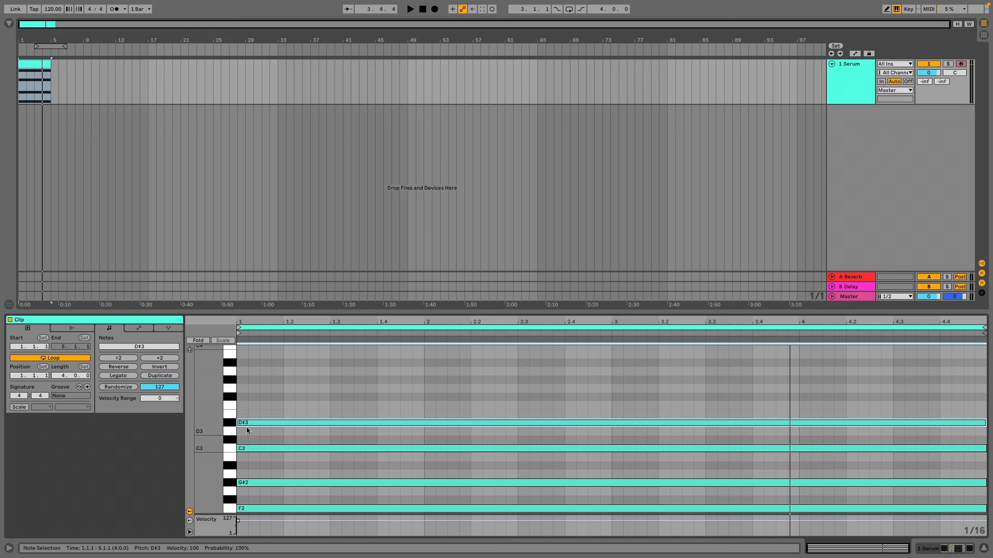
- Stack two more full-length notes on the chord at G3 and A#3, playing the clip after each addition
drag(253, 423, 259, 389)
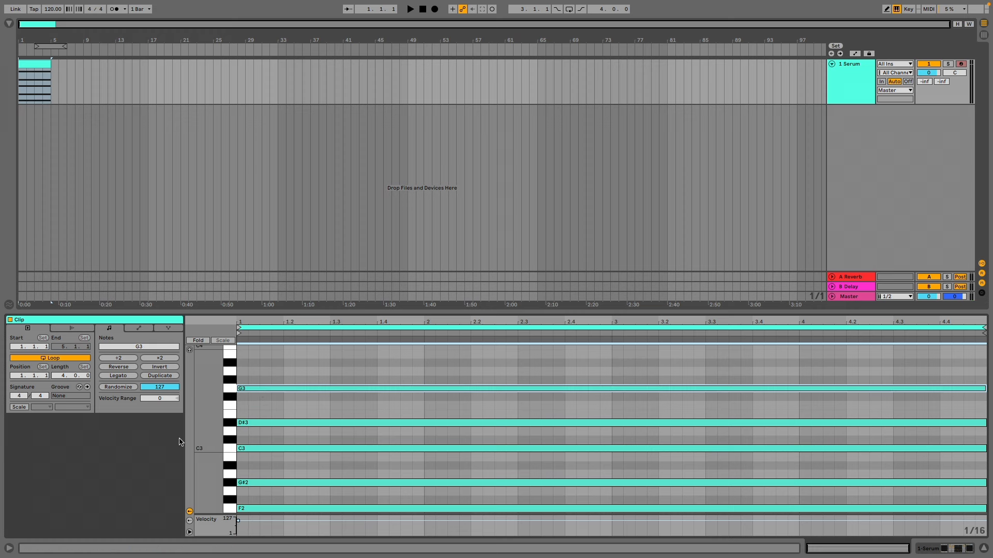
key(space)
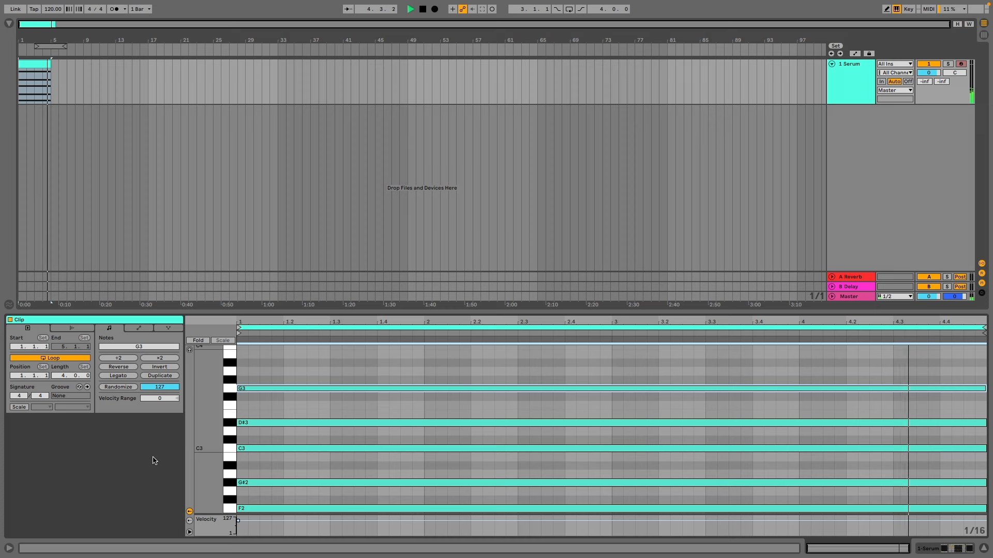
key(space)
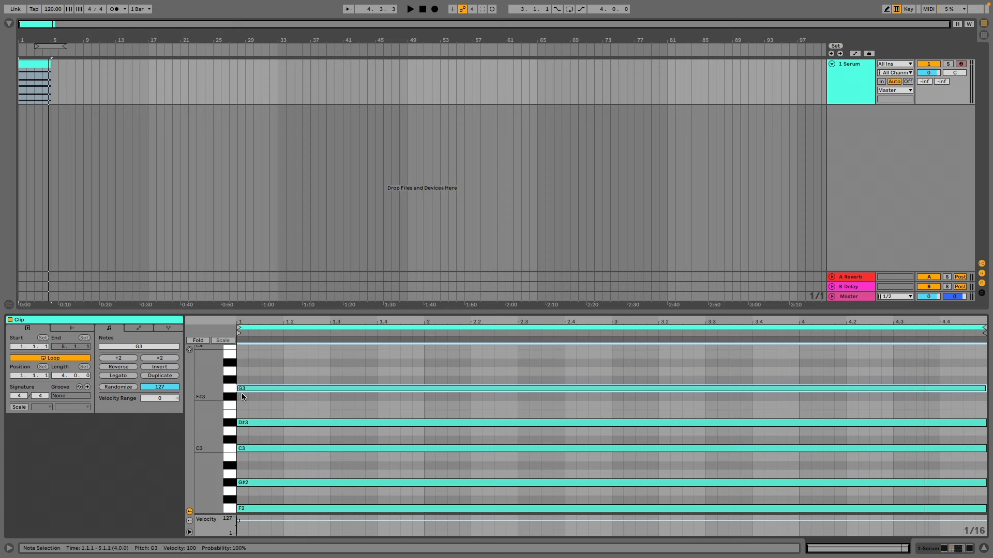
drag(248, 388, 250, 363)
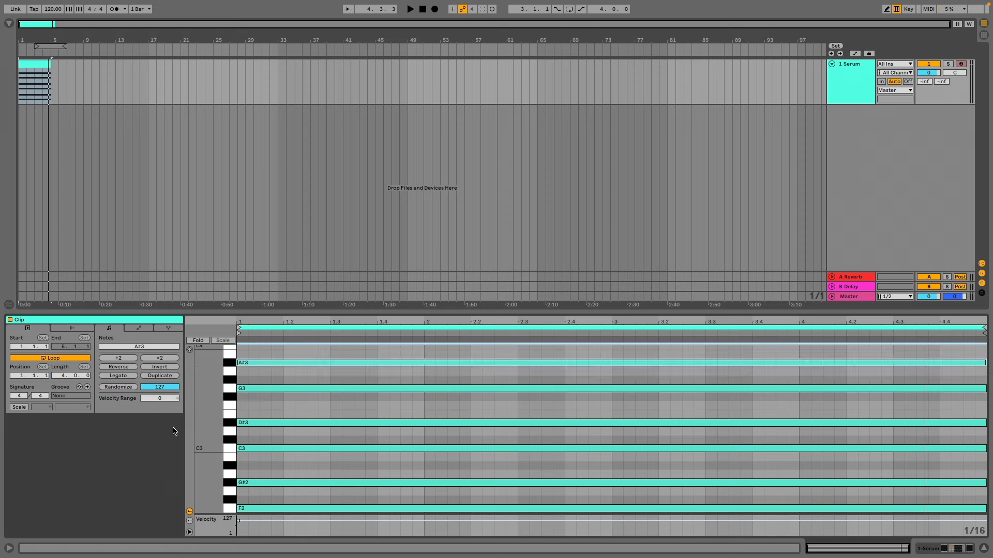
key(space)
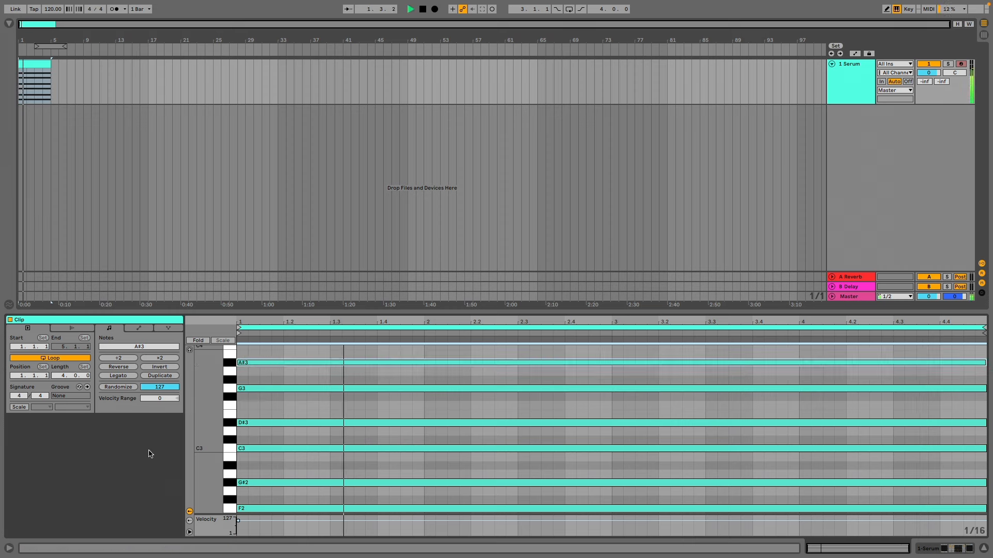